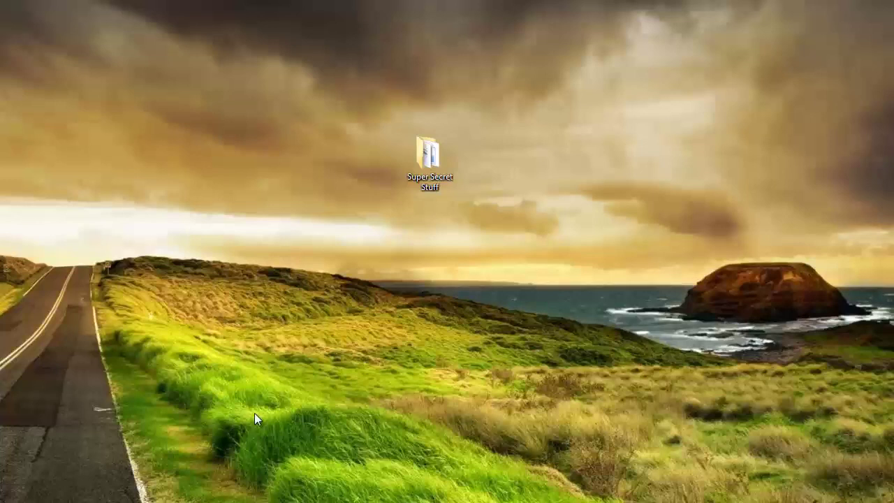
Step: Open the Super Secret Stuff folder from the desktop to list its four files
{"action": "double_click", "coordinate": [426, 154]}
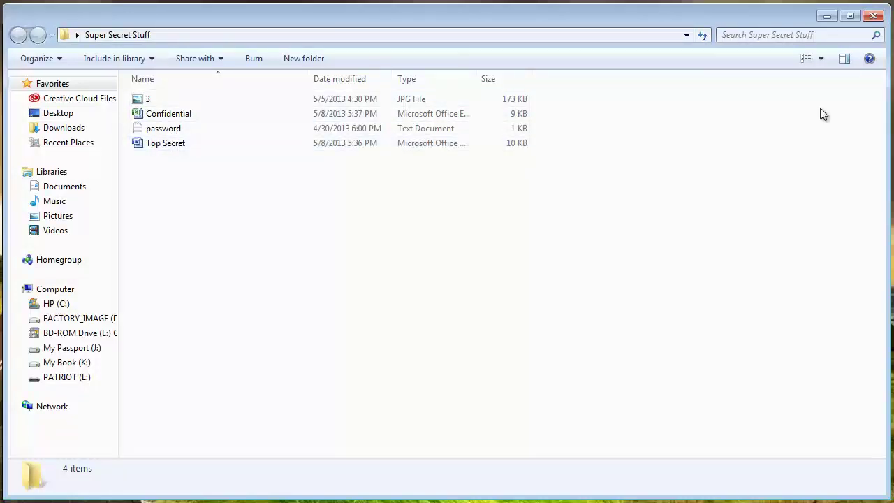
Step: Minimize the Super Secret Stuff window to reveal the Advanced Folder Encryption 6.60 page in Chrome
{"action": "left_click", "coordinate": [825, 17]}
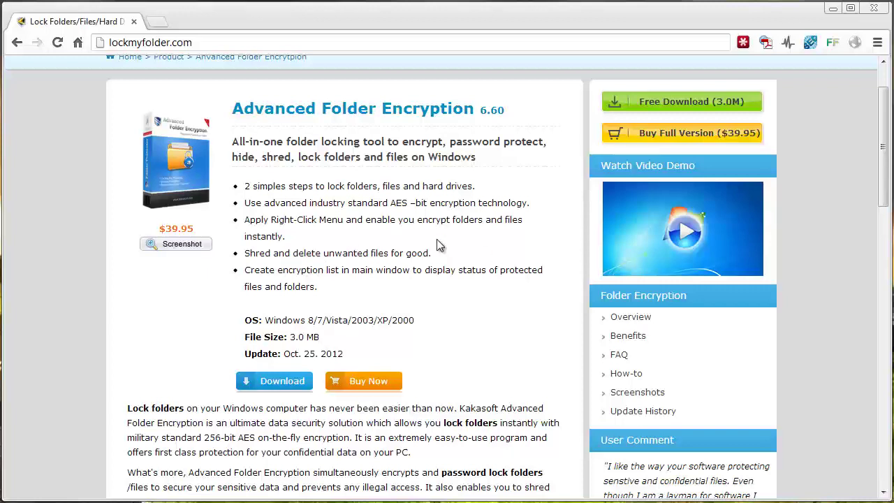
Step: Minimize Chrome, start Advanced Folder Encryption, and dismiss the file chooser without picking anything
{"action": "left_click", "coordinate": [834, 10]}
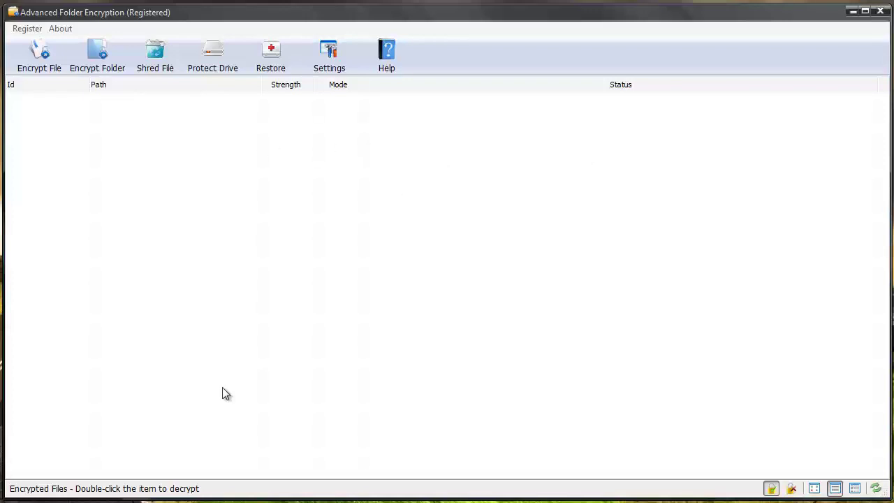
{"action": "left_click", "coordinate": [44, 56]}
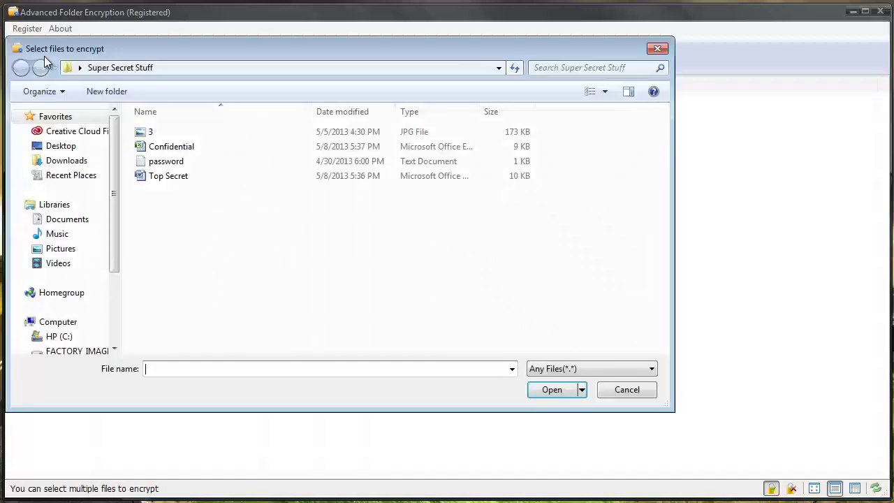
{"action": "left_click", "coordinate": [658, 49]}
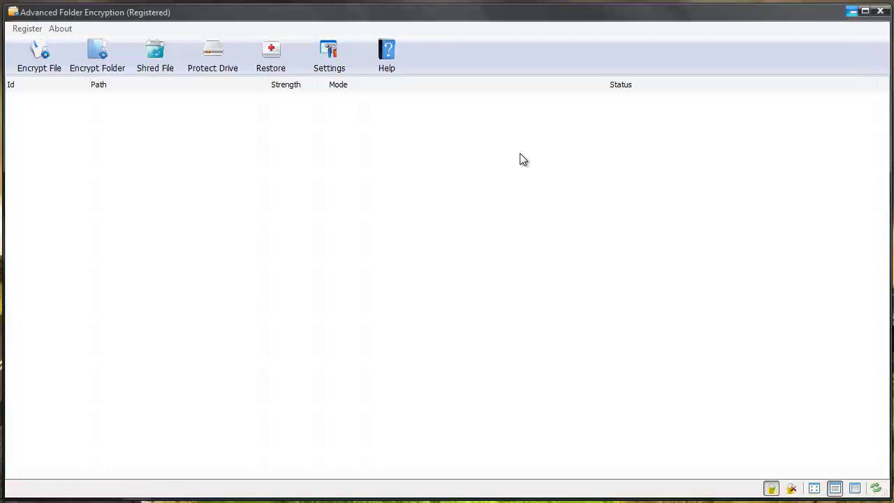
Step: Reopen Super Secret Stuff and bring up the Confidential spreadsheet's encrypt and shred shortcut menu
{"action": "key", "text": "super+d"}
{"action": "double_click", "coordinate": [429, 176]}
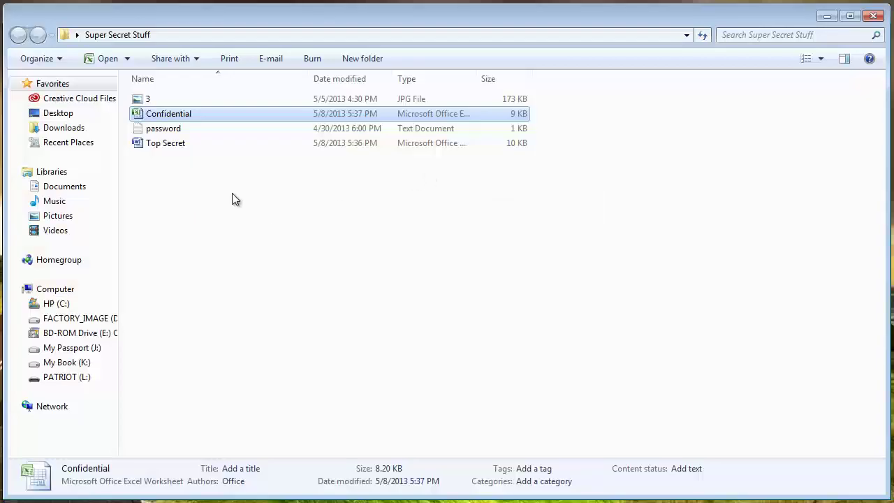
{"action": "right_click", "coordinate": [179, 120]}
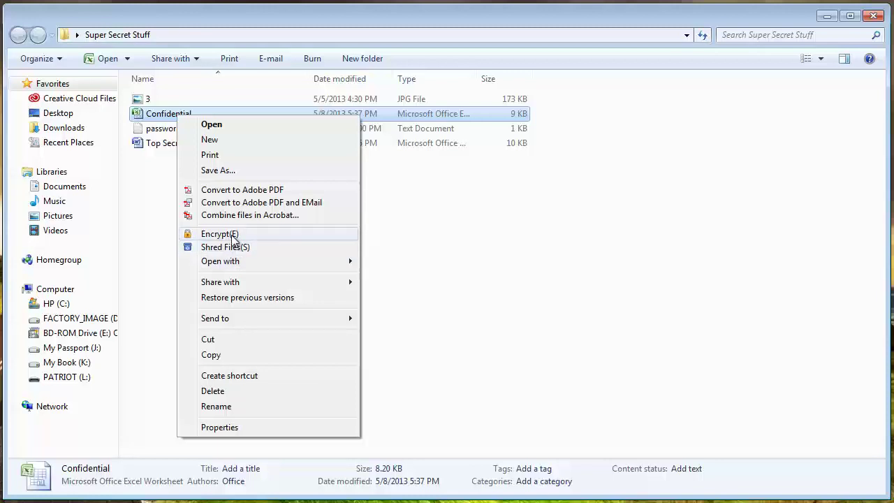
Step: Encrypt the Confidential spreadsheet with a confirmed password at Highest strength in Local mode
{"action": "left_click", "coordinate": [231, 235]}
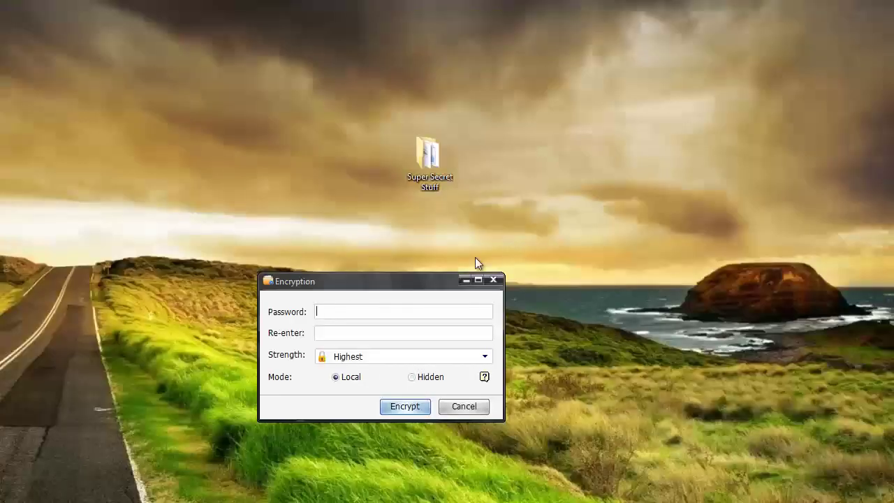
{"action": "left_click_drag", "start_coordinate": [439, 284], "coordinate": [457, 138]}
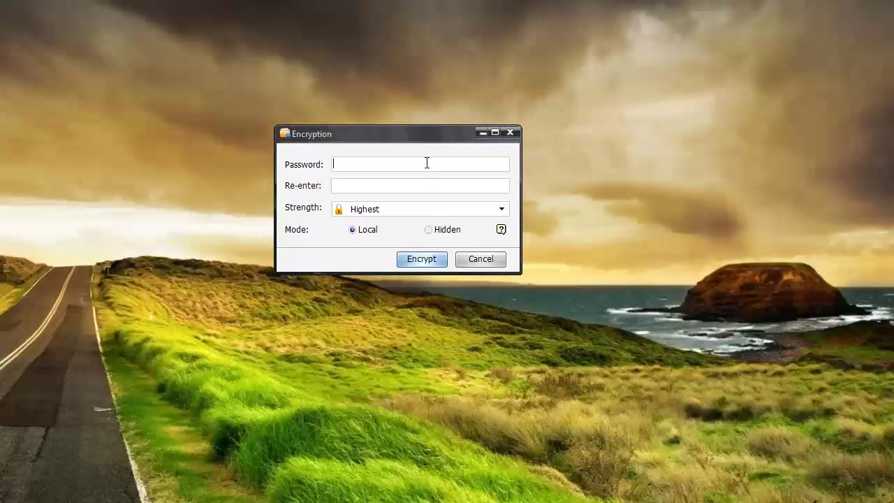
{"action": "left_click", "coordinate": [426, 163]}
{"action": "type", "text": "123"}
{"action": "key", "text": "Tab"}
{"action": "type", "text": "123"}
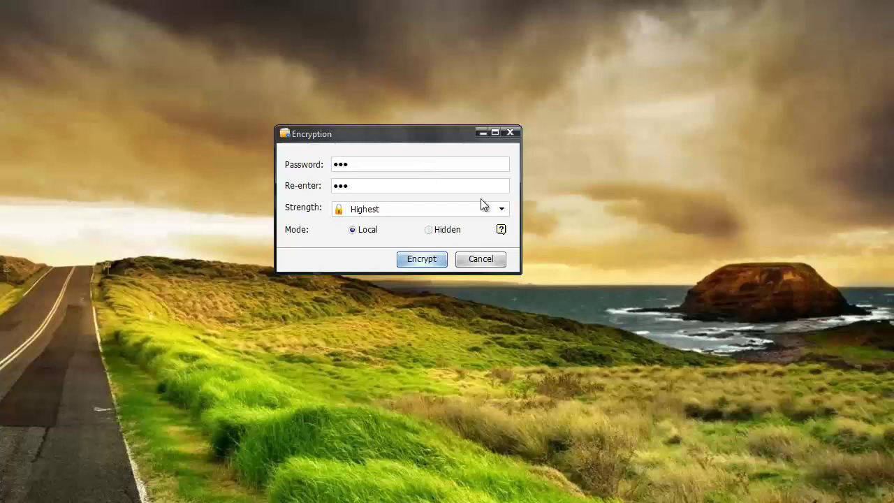
{"action": "left_click", "coordinate": [500, 210]}
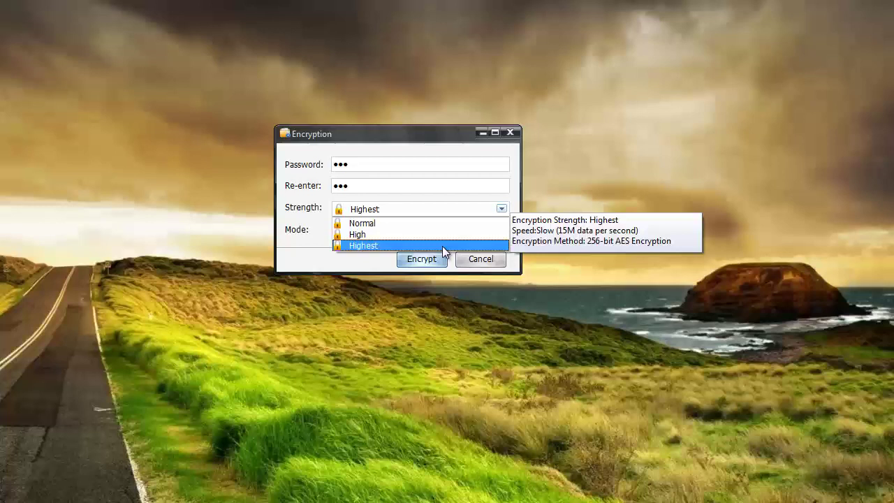
{"action": "left_click", "coordinate": [323, 251]}
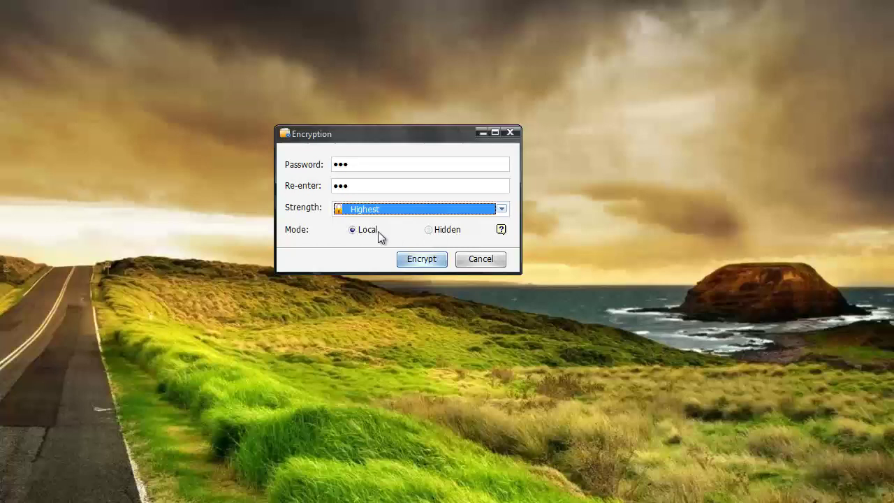
{"action": "left_click", "coordinate": [422, 257]}
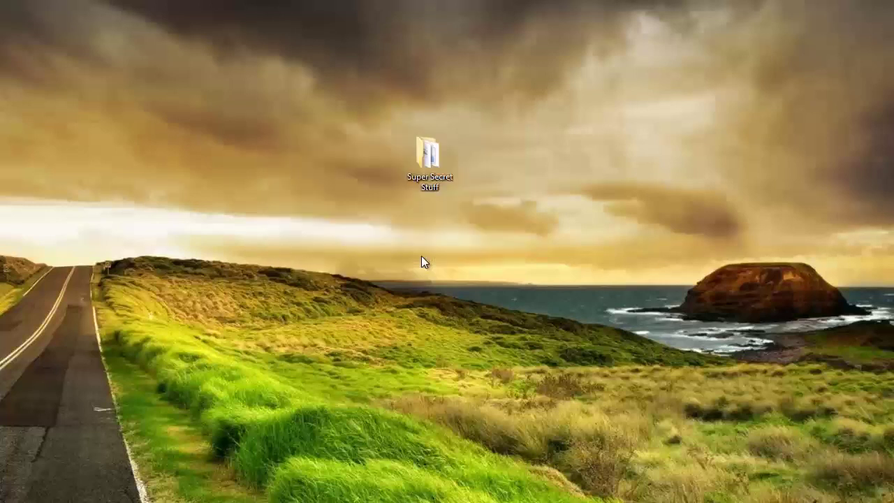
Step: Open Super Secret Stuff and launch the encrypted Confidential.xlsx for decryption
{"action": "double_click", "coordinate": [431, 161]}
{"action": "left_click", "coordinate": [191, 115]}
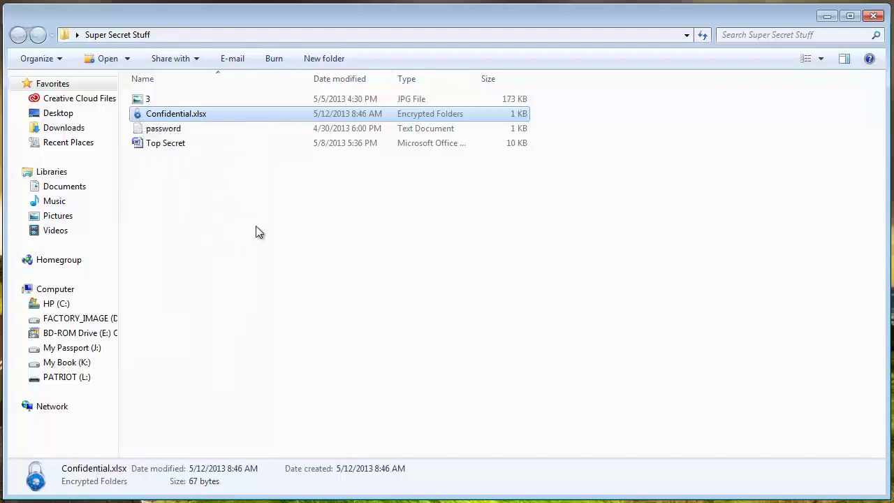
{"action": "double_click", "coordinate": [193, 116]}
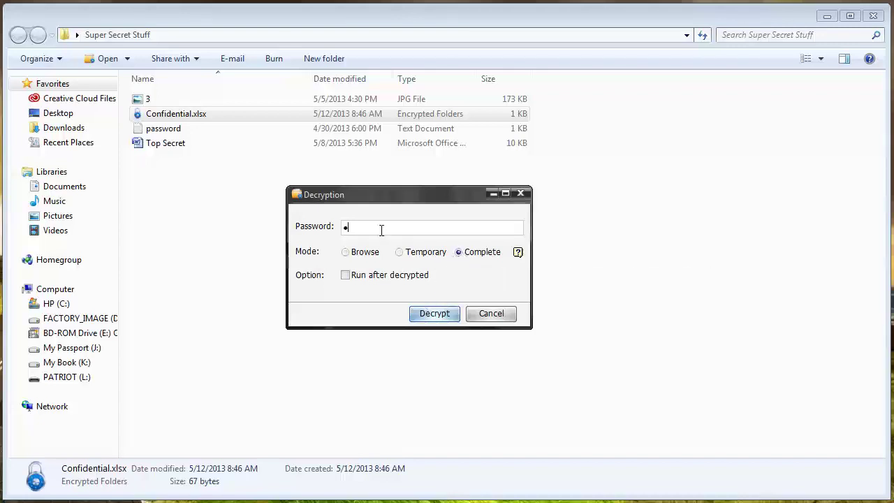
Step: Fully decrypt Confidential.xlsx with its password, then minimize the folder window
{"action": "type", "text": "••"}
{"action": "left_click", "coordinate": [433, 320]}
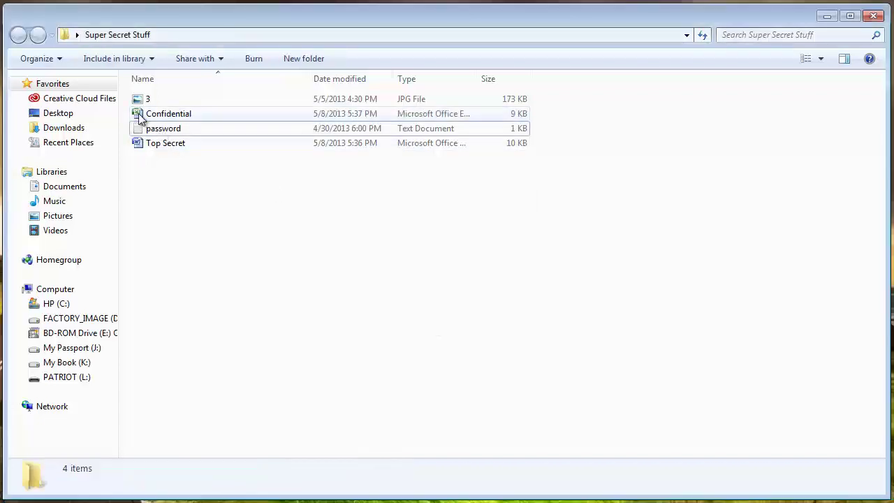
{"action": "mouse_move", "coordinate": [140, 119]}
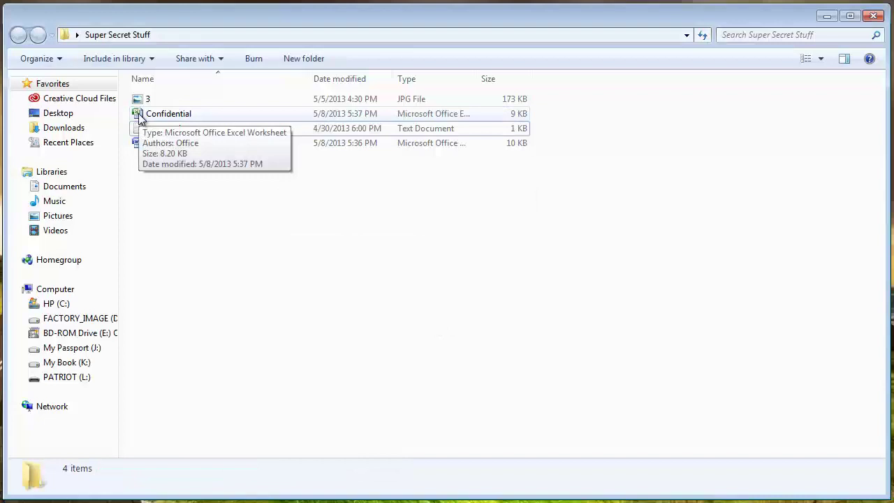
{"action": "left_click", "coordinate": [827, 16]}
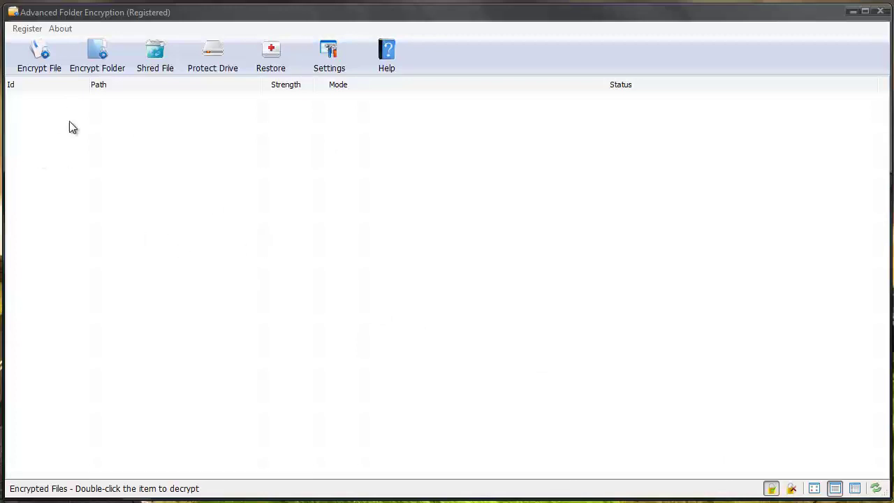
Step: Pick image 3.jpg and encrypt it with a password in Hidden mode at Highest strength
{"action": "left_click", "coordinate": [40, 55]}
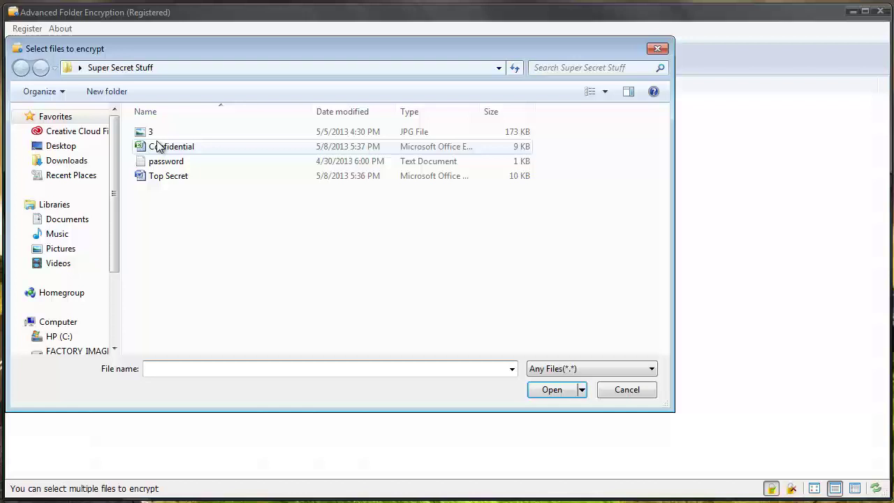
{"action": "left_click", "coordinate": [151, 132]}
{"action": "left_click", "coordinate": [551, 390]}
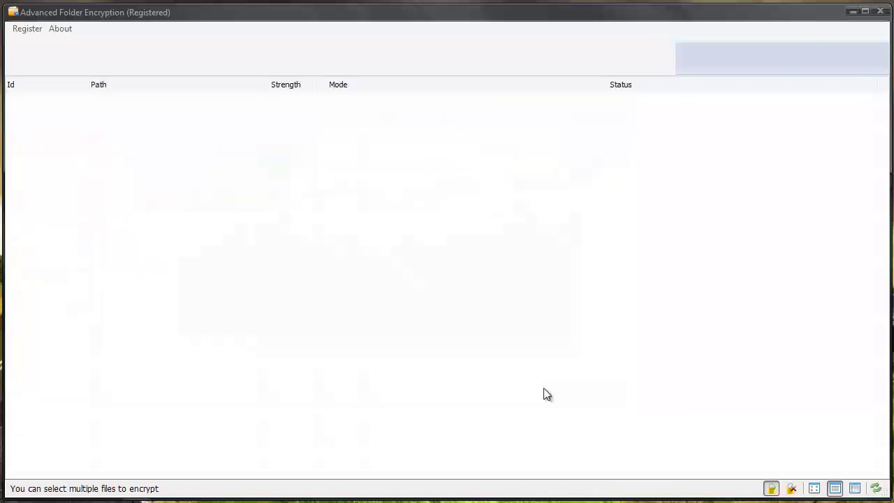
{"action": "type", "text": "123"}
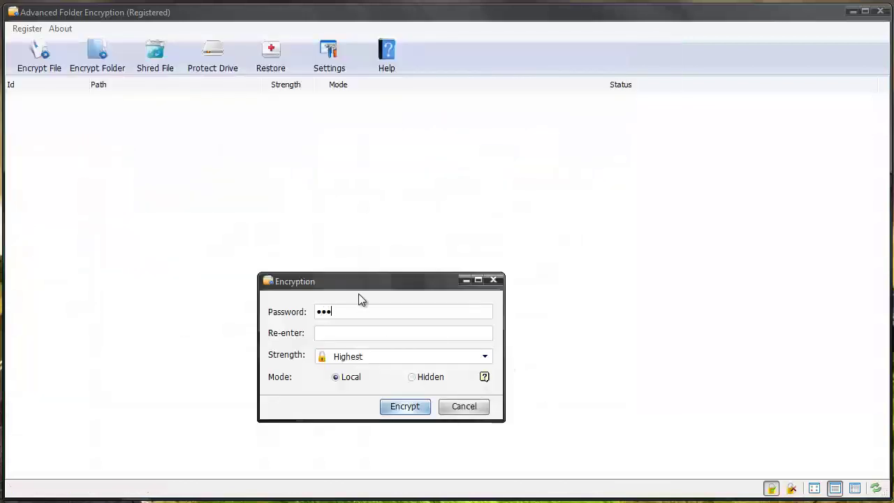
{"action": "type", "text": "123"}
{"action": "left_click", "coordinate": [414, 380]}
{"action": "left_click", "coordinate": [413, 408]}
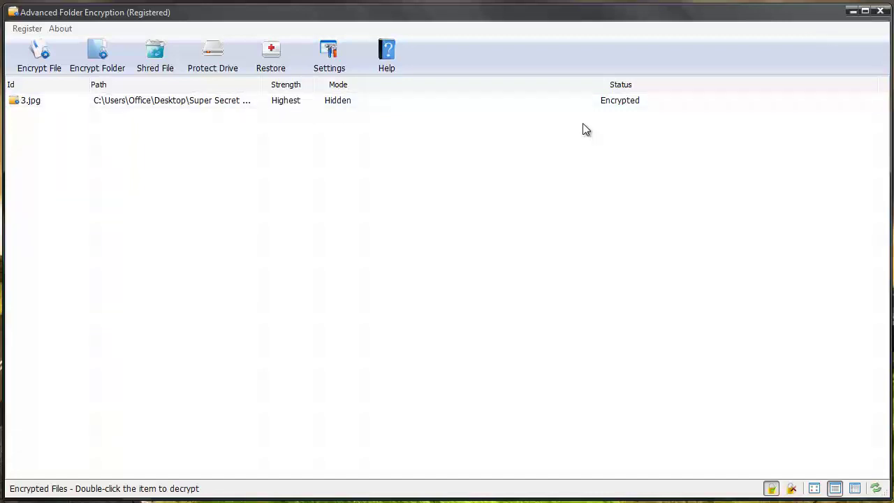
Step: Decrypt the 3.jpg entry with its password and confirm the image is back in Super Secret Stuff
{"action": "left_click", "coordinate": [853, 12]}
{"action": "double_click", "coordinate": [411, 154]}
{"action": "left_click", "coordinate": [68, 99]}
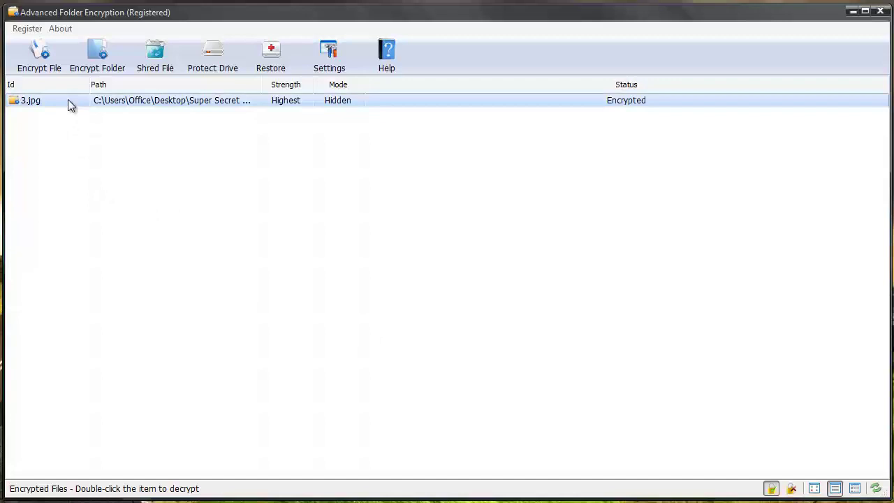
{"action": "right_click", "coordinate": [68, 99]}
{"action": "left_click", "coordinate": [80, 109]}
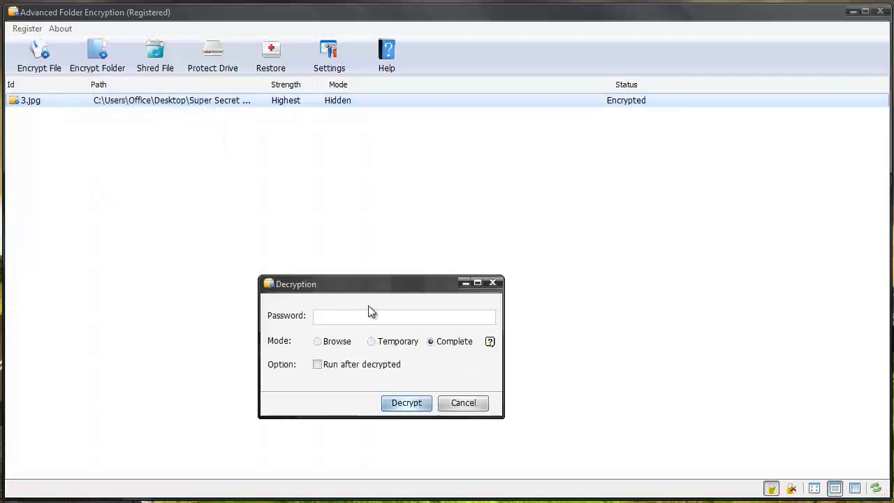
{"action": "type", "text": "123"}
{"action": "left_click", "coordinate": [413, 402]}
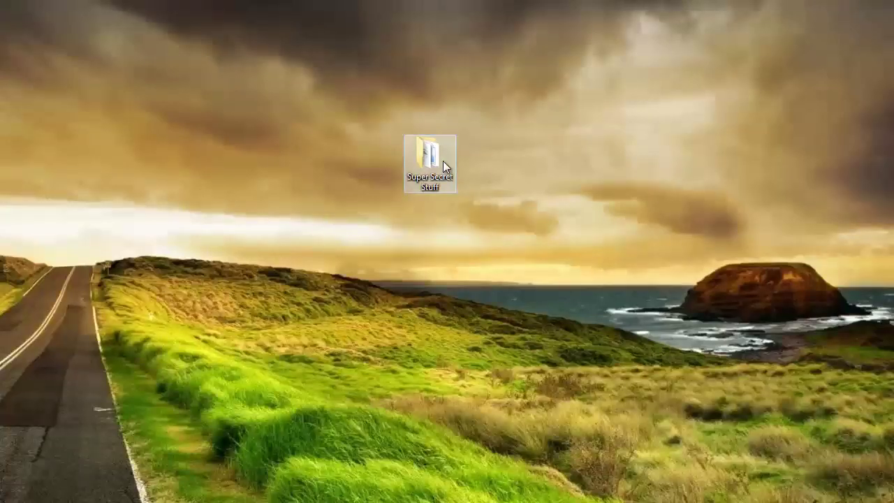
{"action": "double_click", "coordinate": [443, 161]}
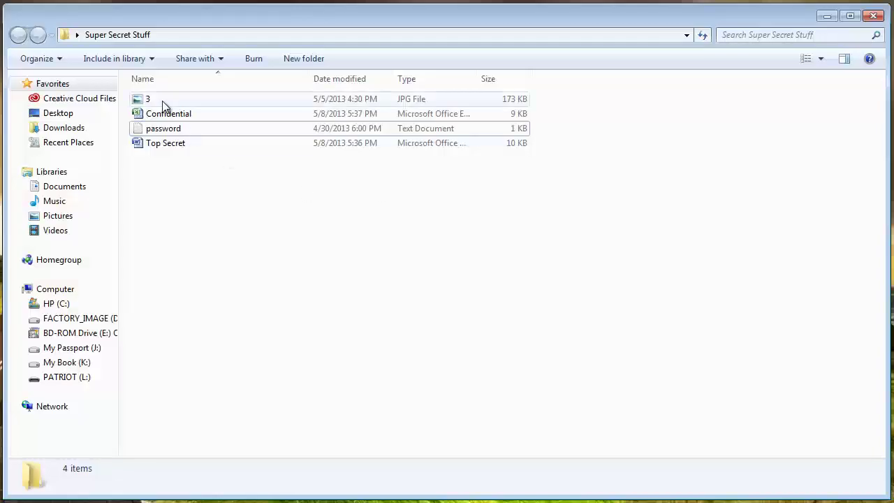
{"action": "left_click", "coordinate": [826, 15]}
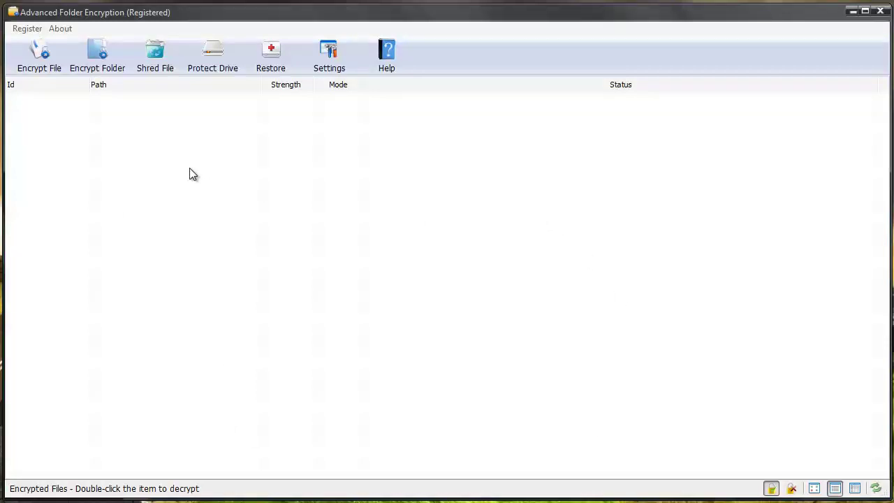
{"action": "left_click", "coordinate": [323, 63]}
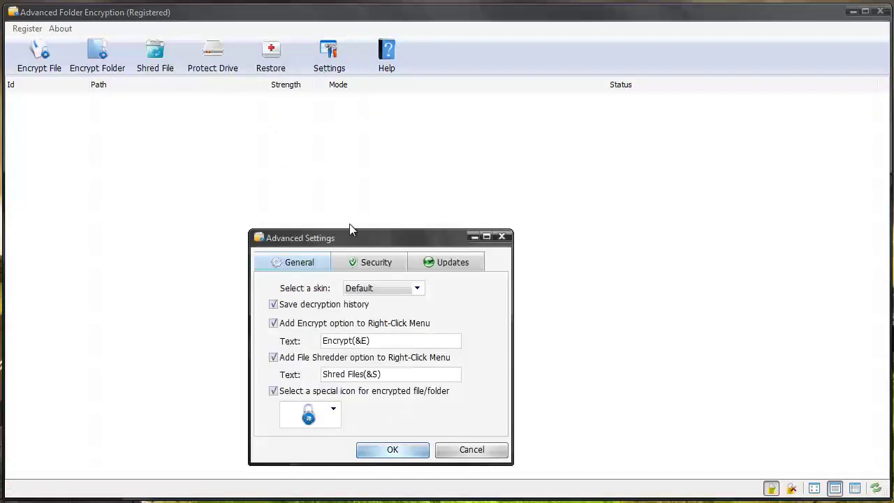
{"action": "left_click", "coordinate": [357, 270]}
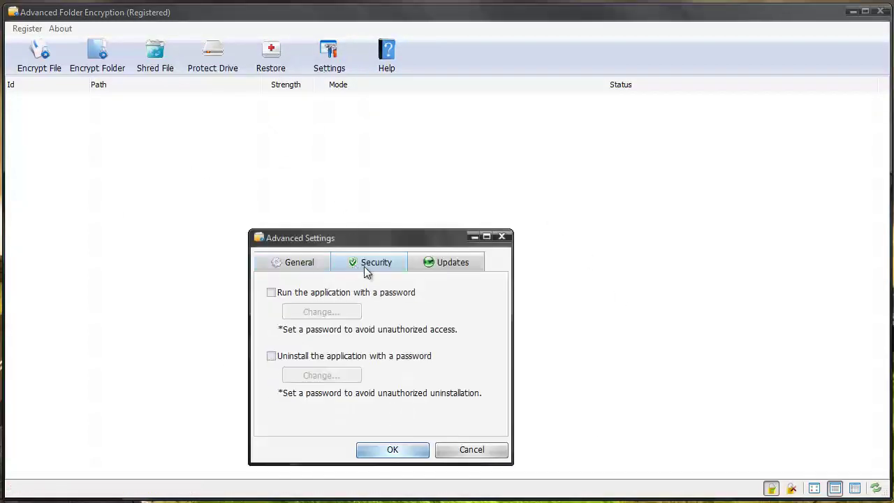
{"action": "left_click", "coordinate": [273, 294]}
{"action": "left_click_drag", "start_coordinate": [340, 286], "coordinate": [343, 295]}
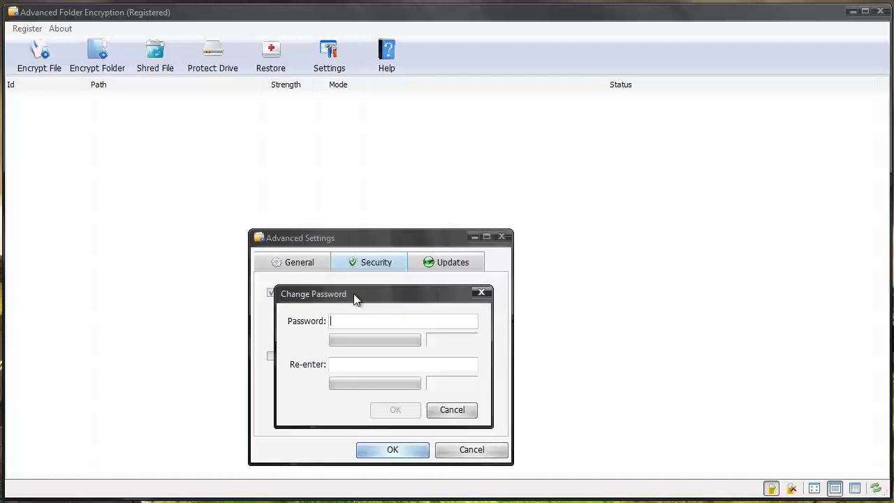
{"action": "left_click", "coordinate": [481, 293]}
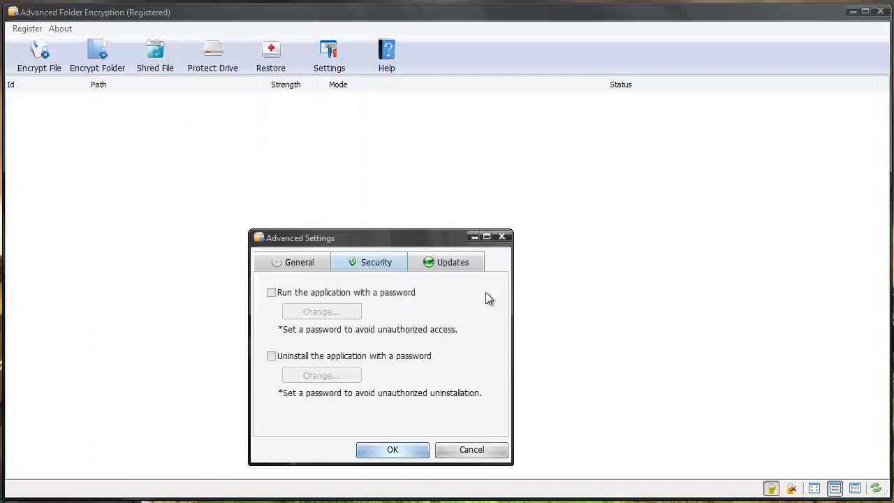
{"action": "left_click", "coordinate": [297, 264]}
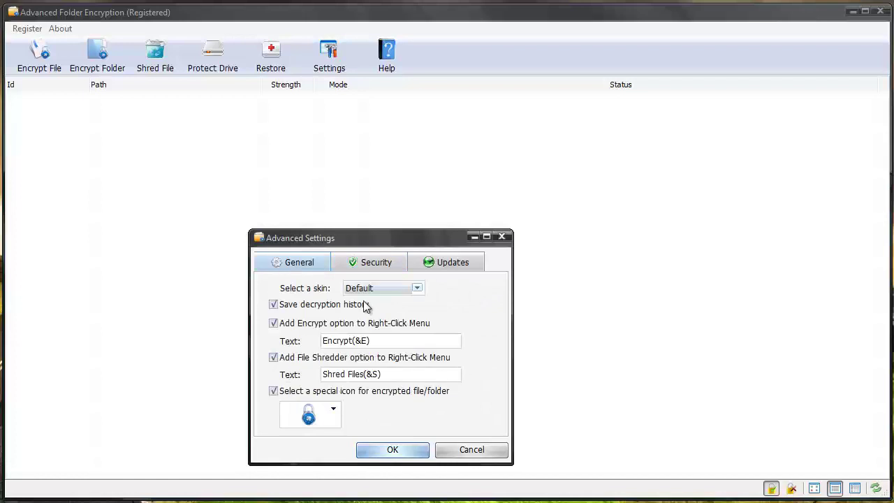
{"action": "left_click", "coordinate": [418, 288]}
{"action": "left_click", "coordinate": [454, 308]}
{"action": "left_click", "coordinate": [334, 409]}
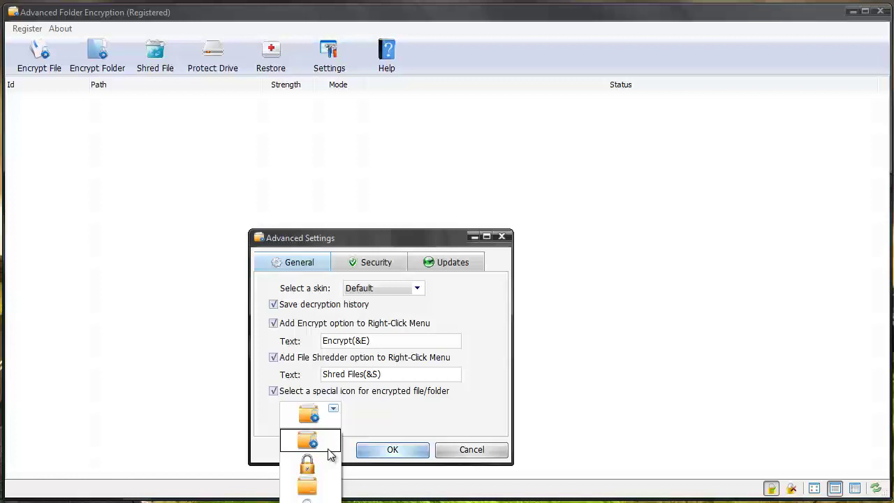
{"action": "left_click", "coordinate": [362, 411]}
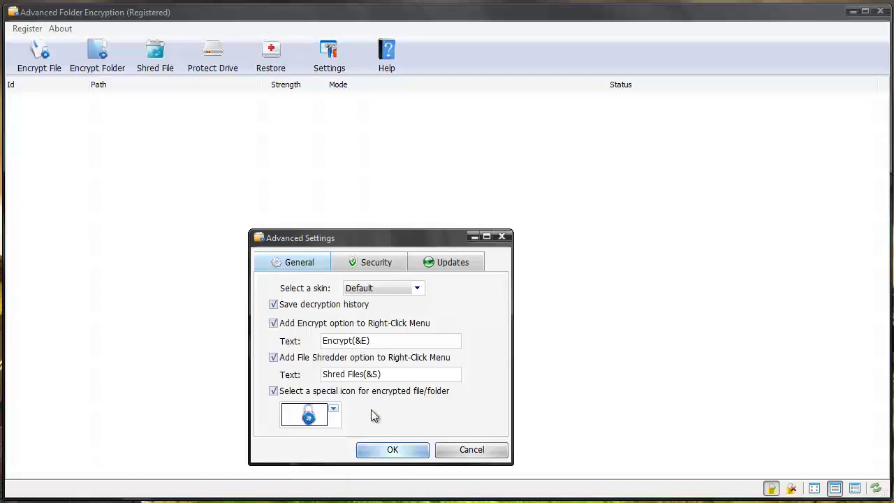
{"action": "left_click", "coordinate": [386, 450]}
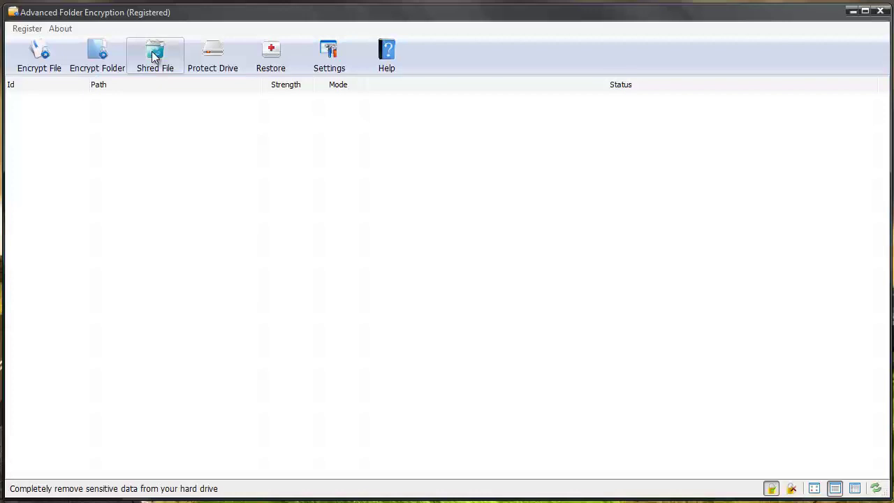
{"action": "left_click", "coordinate": [230, 53]}
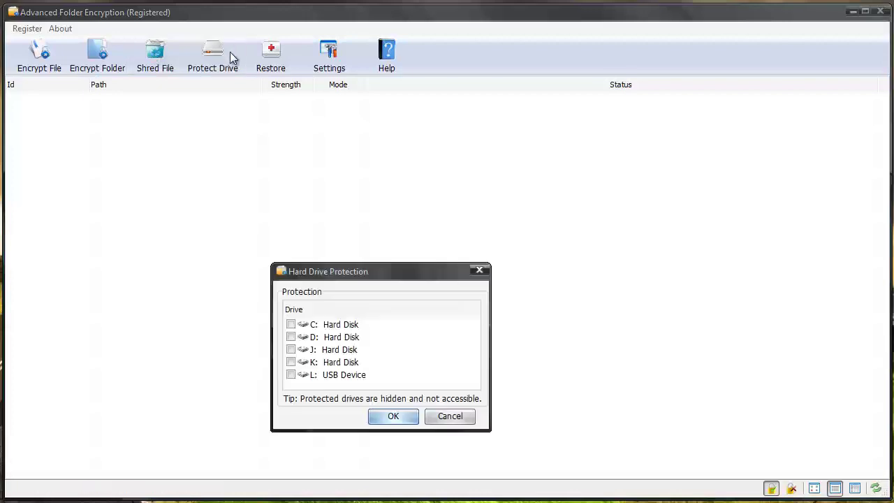
{"action": "left_click_drag", "start_coordinate": [340, 279], "coordinate": [358, 173]}
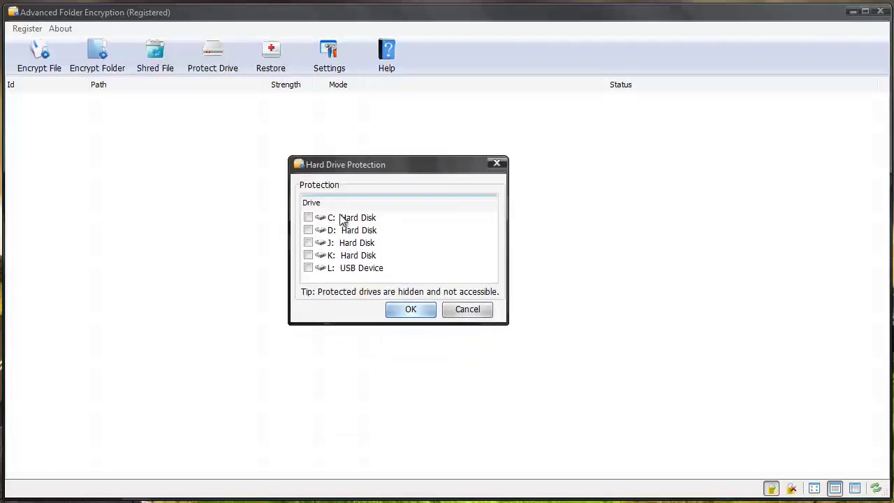
{"action": "left_click", "coordinate": [308, 218]}
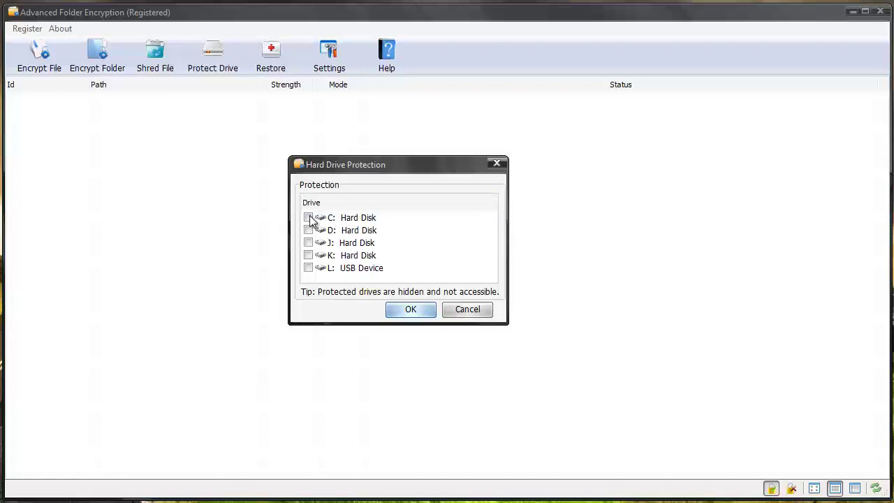
{"action": "left_click", "coordinate": [467, 309]}
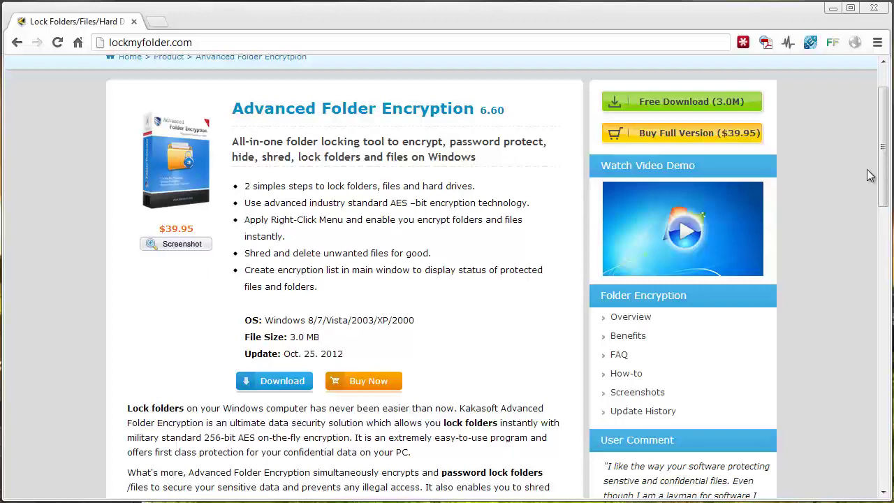
{"action": "left_click_drag", "start_coordinate": [883, 201], "coordinate": [860, 169]}
{"action": "scroll", "coordinate": [720, 172], "scroll_direction": "up", "scroll_amount": 1}
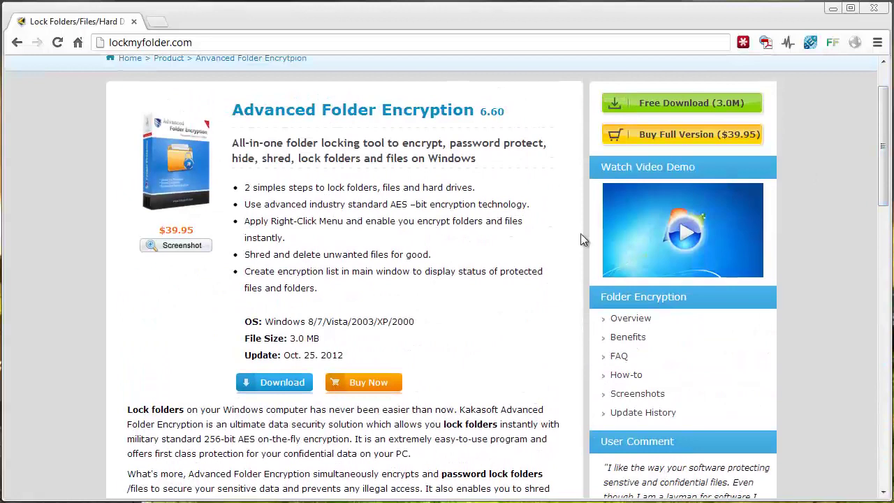